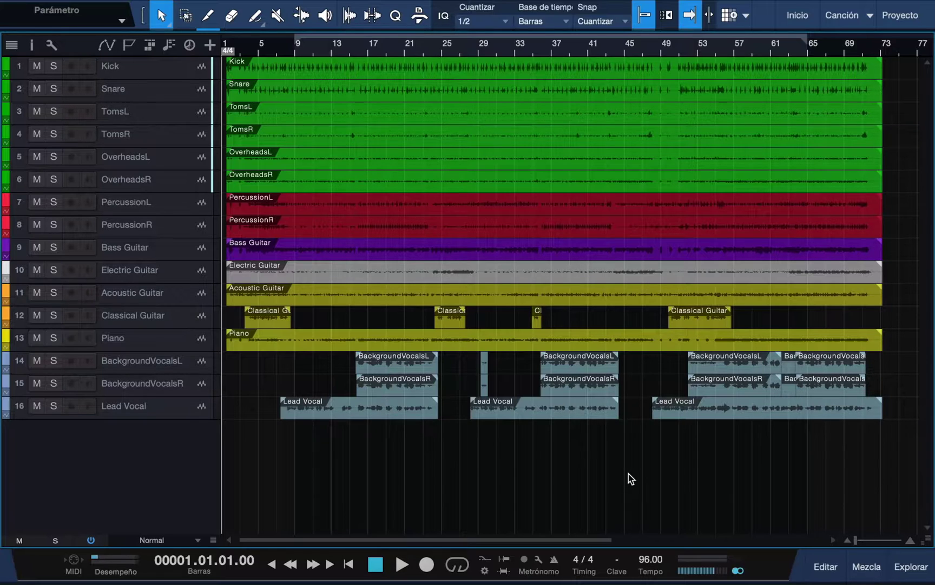
Open the song information window for the current song
mouse_move(245, 4)
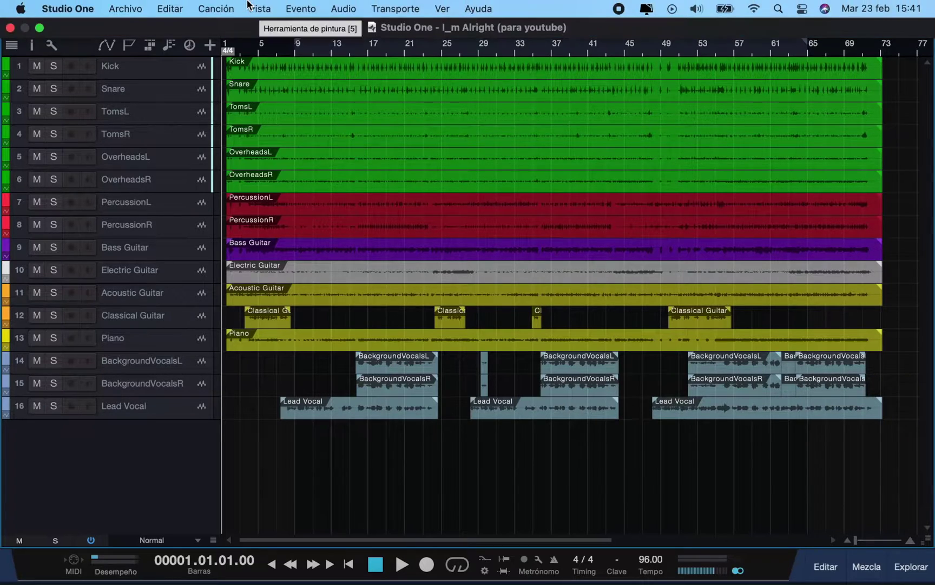
left_click(216, 9)
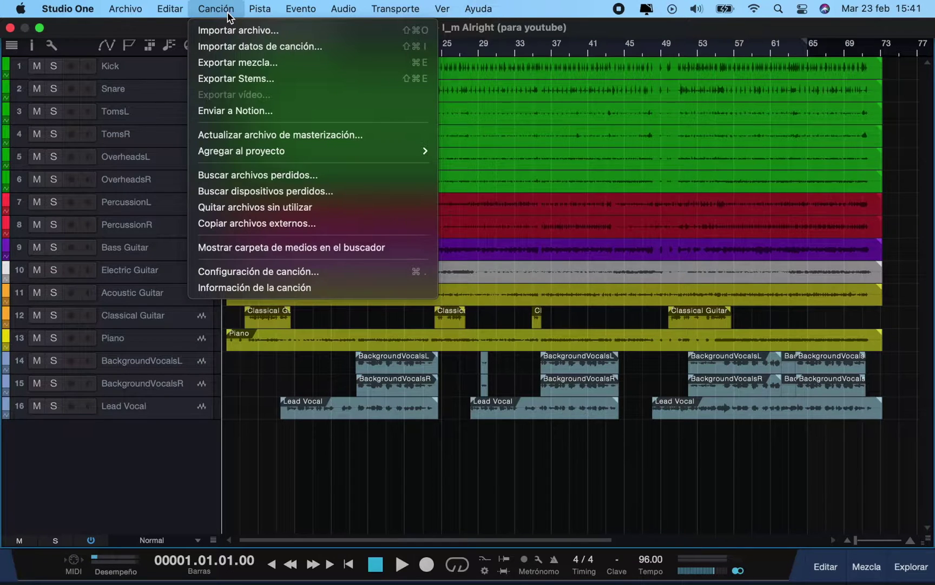
left_click(332, 288)
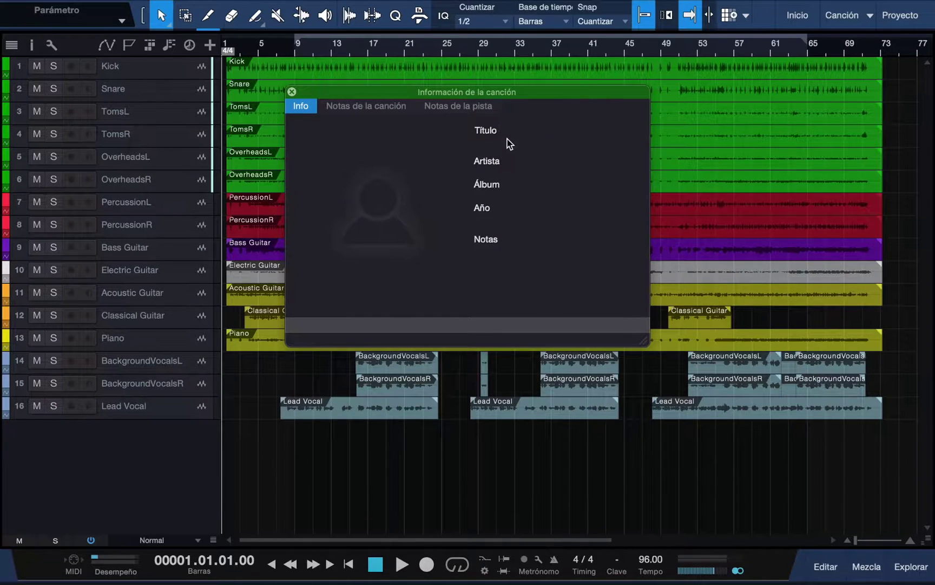
Try the artist photo from the desktop as cover art in the song's meta information, discarding the change
left_click(517, 253)
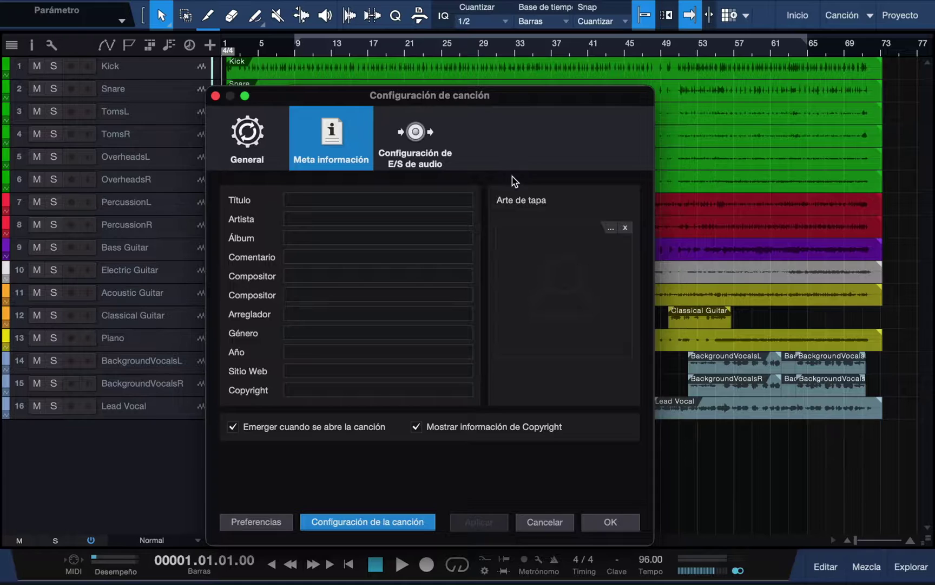
left_click(610, 228)
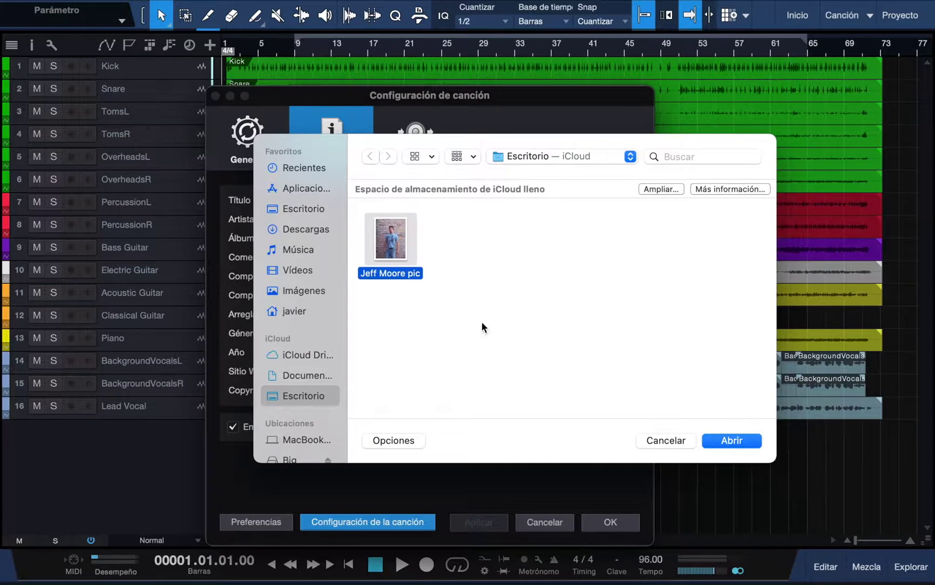
left_click(720, 440)
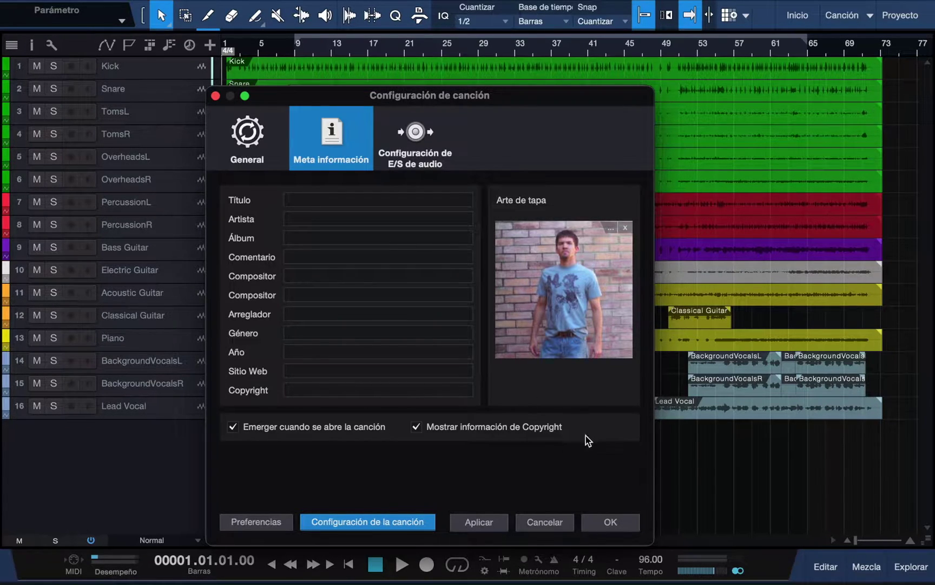
left_click(553, 522)
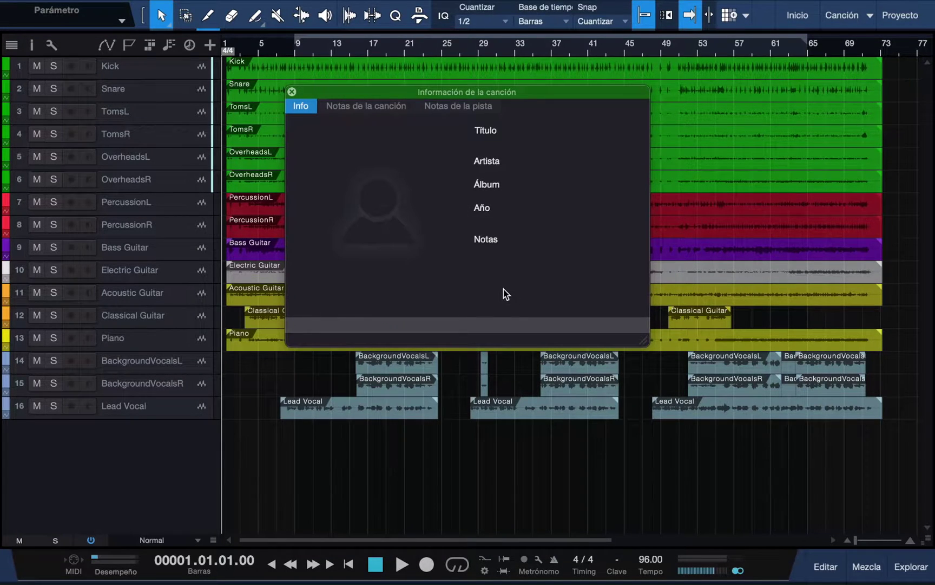
Examine the song notes and the per-track notes for Kick, Snare, TomsL and TomsR
left_click(376, 106)
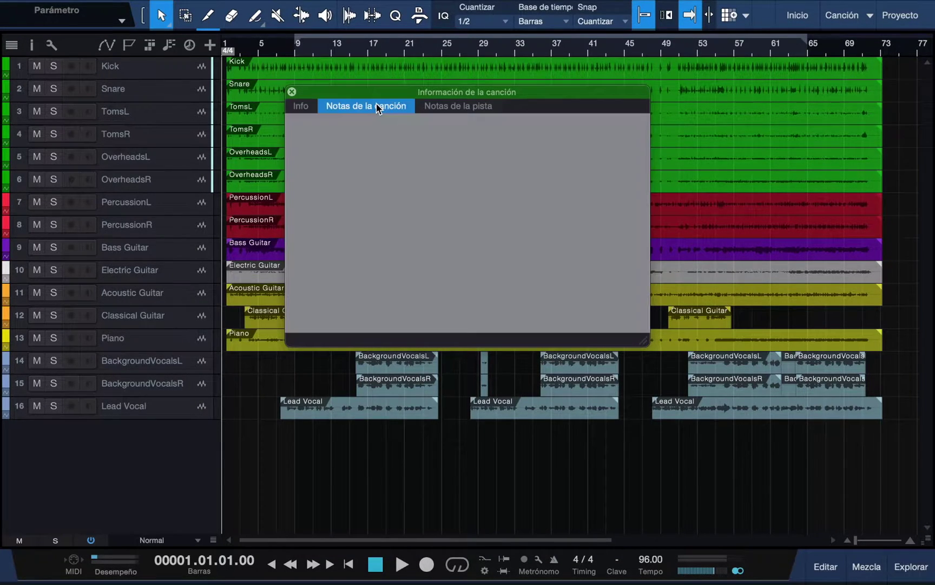
left_click(475, 107)
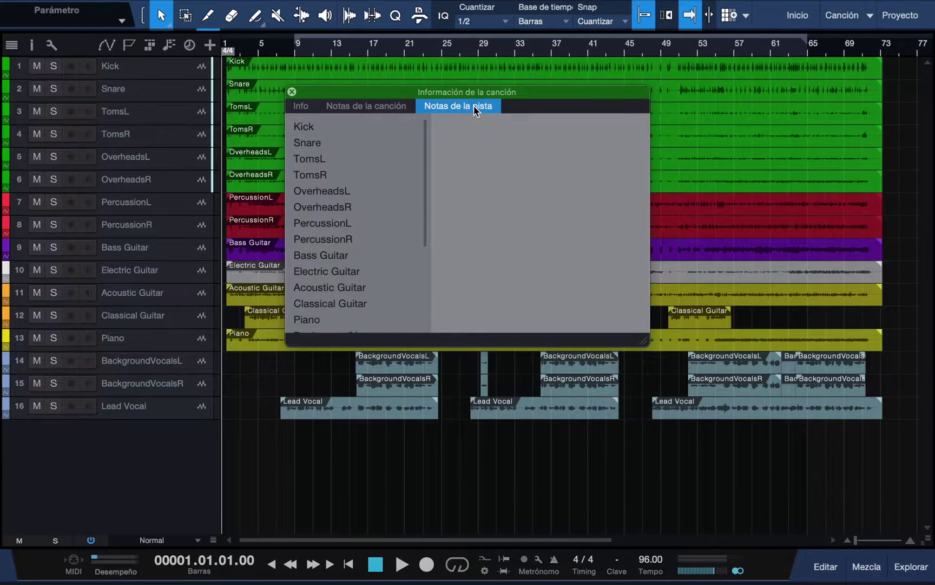
left_click(398, 127)
left_click(398, 143)
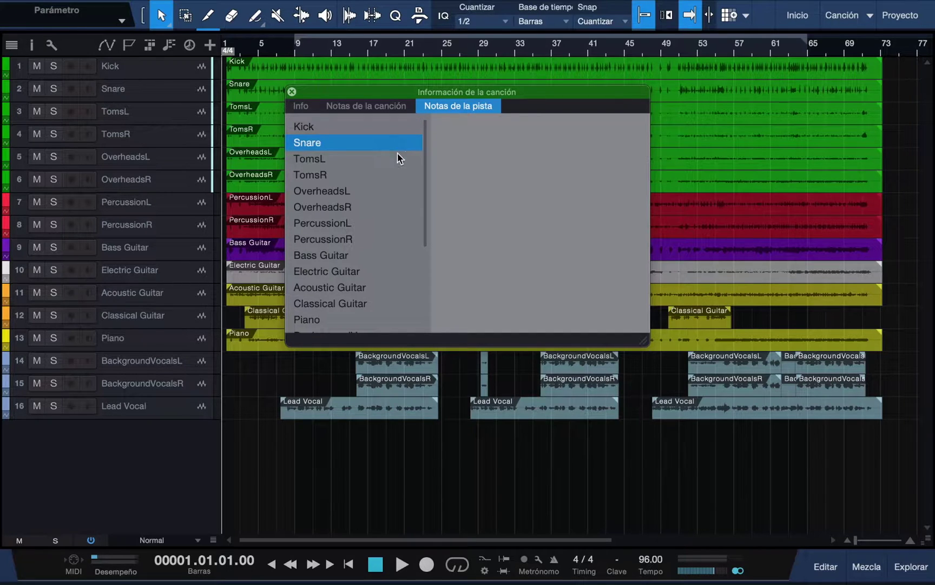
left_click(397, 159)
left_click(397, 172)
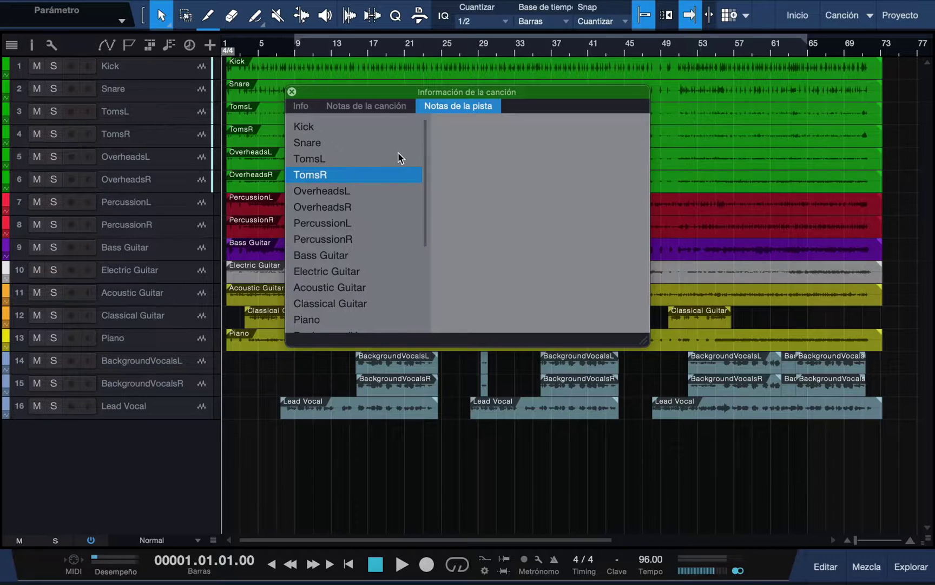
Add the track note "+ Bombo" to the Kick track
left_click(393, 129)
left_click(517, 125)
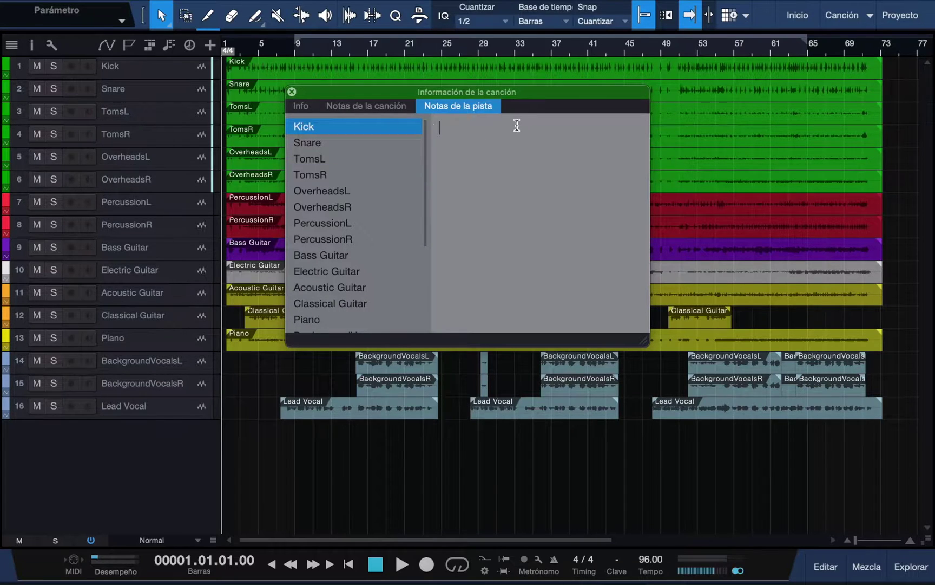
type("+ Bombo")
Write the track note "-3db Snare" for the Snare track and delete it again
left_click(378, 145)
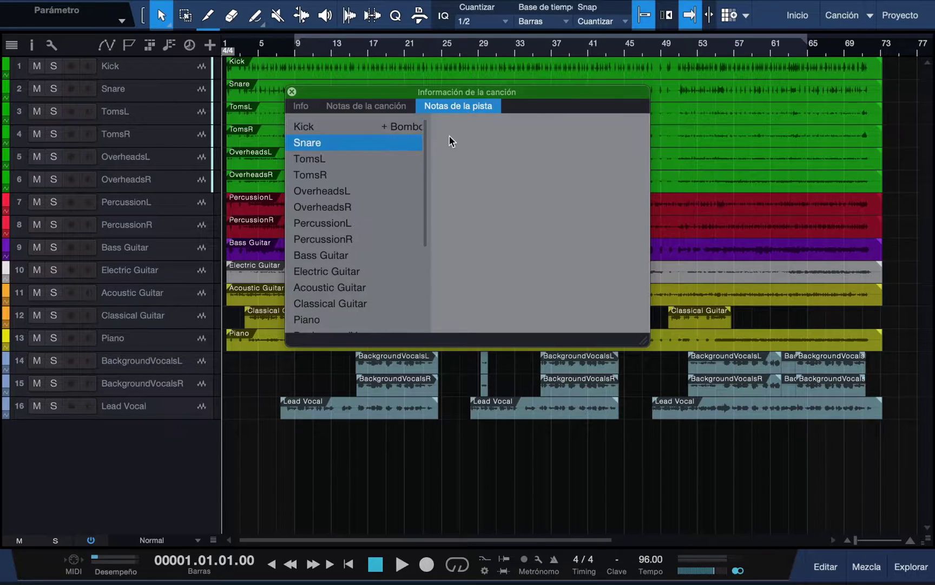
left_click(460, 136)
type("-3db Sanre")
key("BackSpace")
key("BackSpace")
key("BackSpace")
key("BackSpace")
type("nare")
key("Return")
key("BackSpace")
key("BackSpace")
key("BackSpace")
key("BackSpace")
key("BackSpace")
key("BackSpace")
key("BackSpace")
key("BackSpace")
key("BackSpace")
key("BackSpace")
key("BackSpace")
Return to the general song info from the Kick's track notes and close the song information window
left_click(399, 127)
left_click(302, 106)
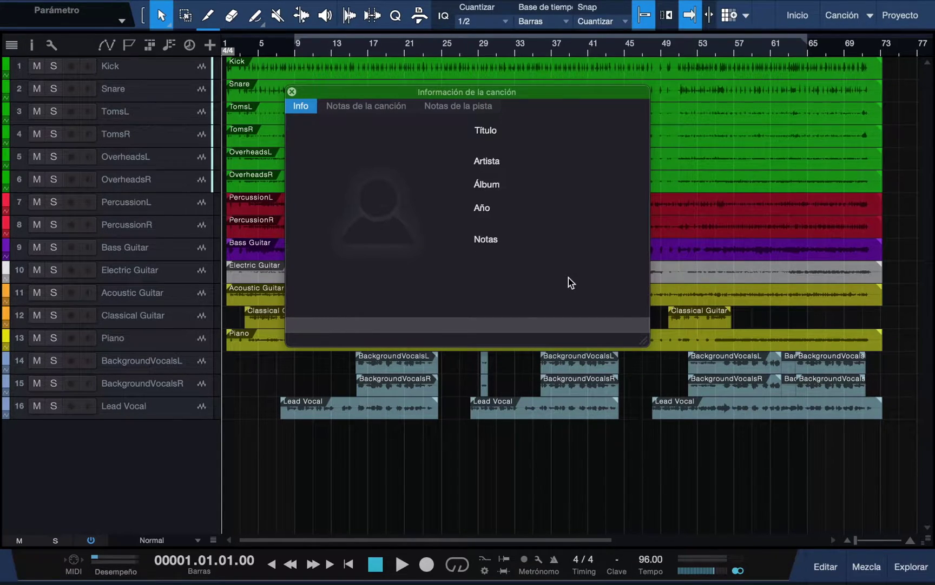
left_click(292, 92)
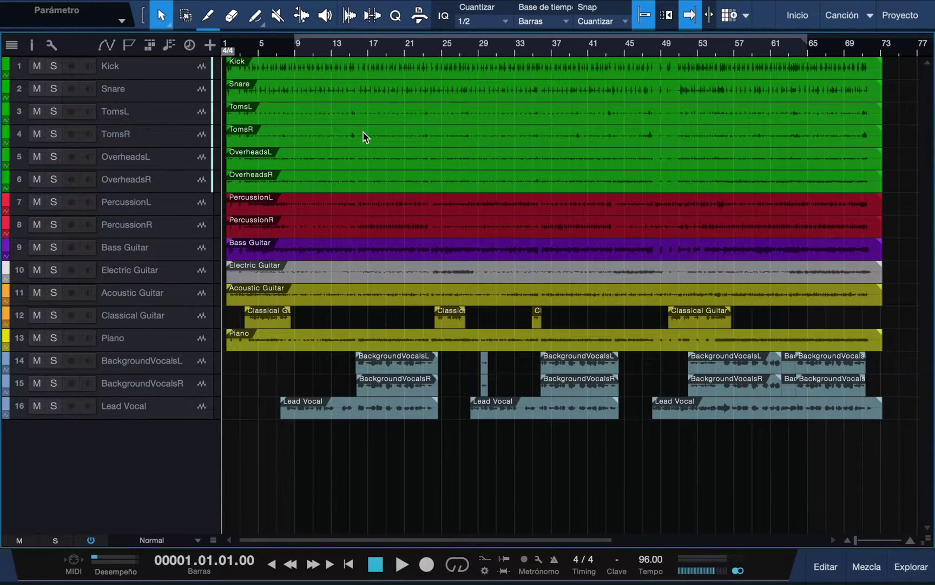
Show the marker track and locate the song's Inicio and Fin markers
left_click(130, 46)
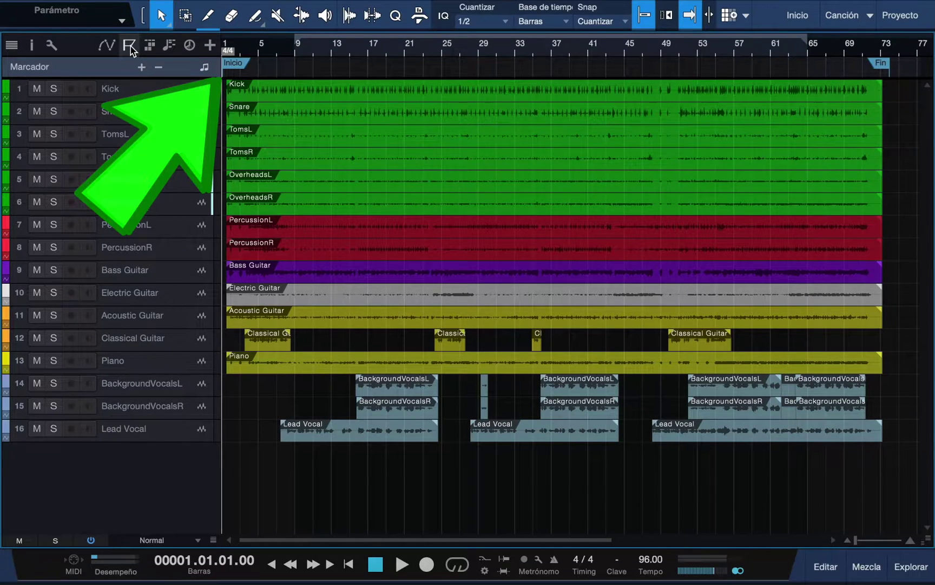
left_click(243, 70)
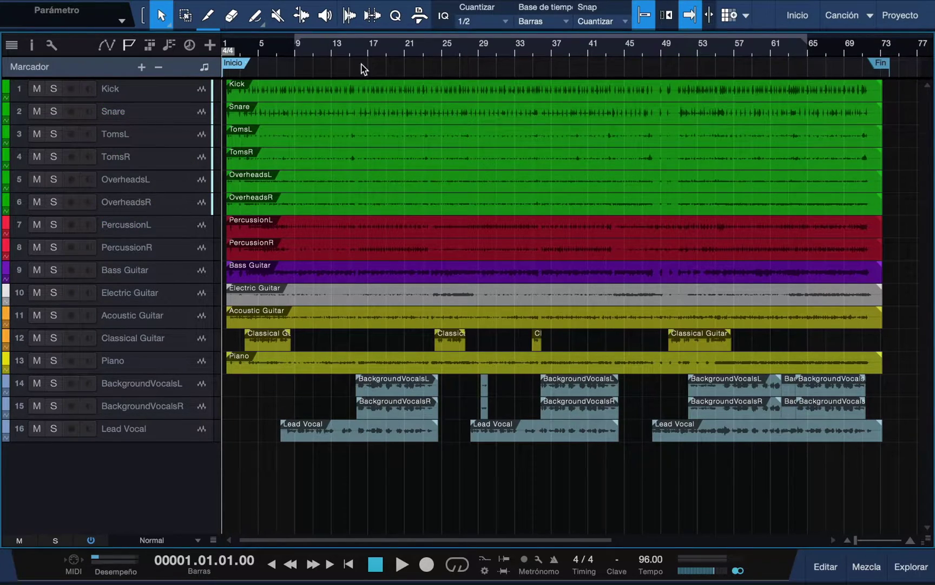
left_click(890, 68)
Check the song duration setting offered for a new song, cancel its creation and return to the open song
left_click(801, 16)
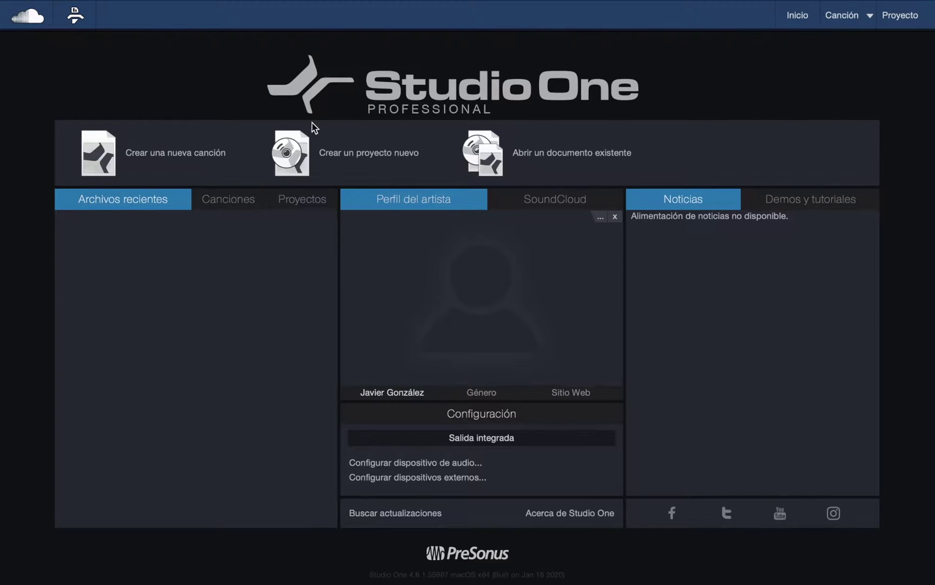
left_click(182, 158)
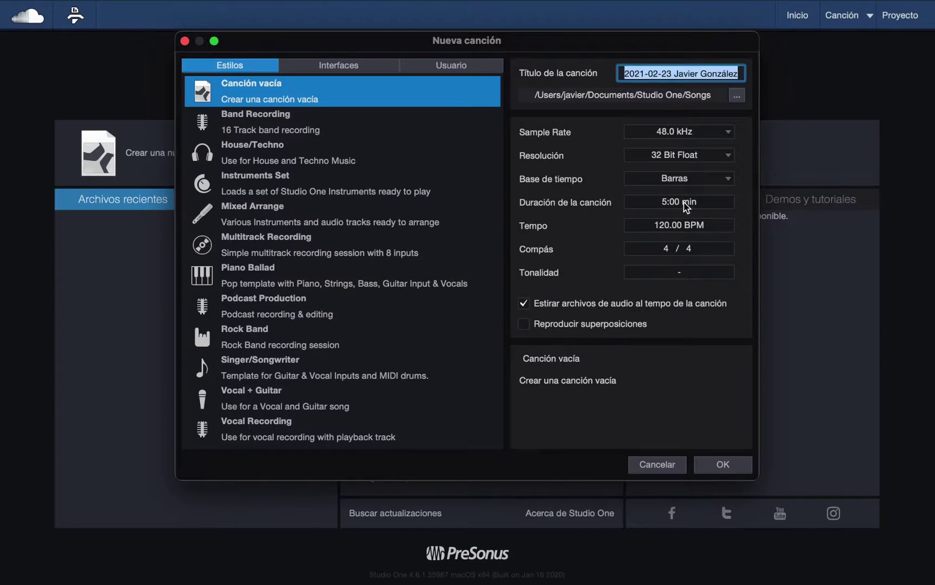
left_click(686, 206)
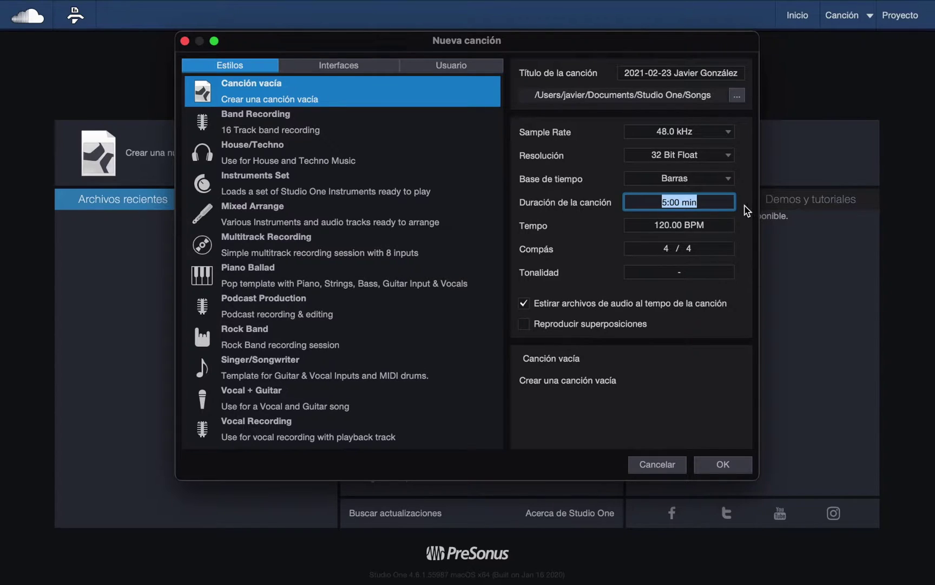
left_click(747, 211)
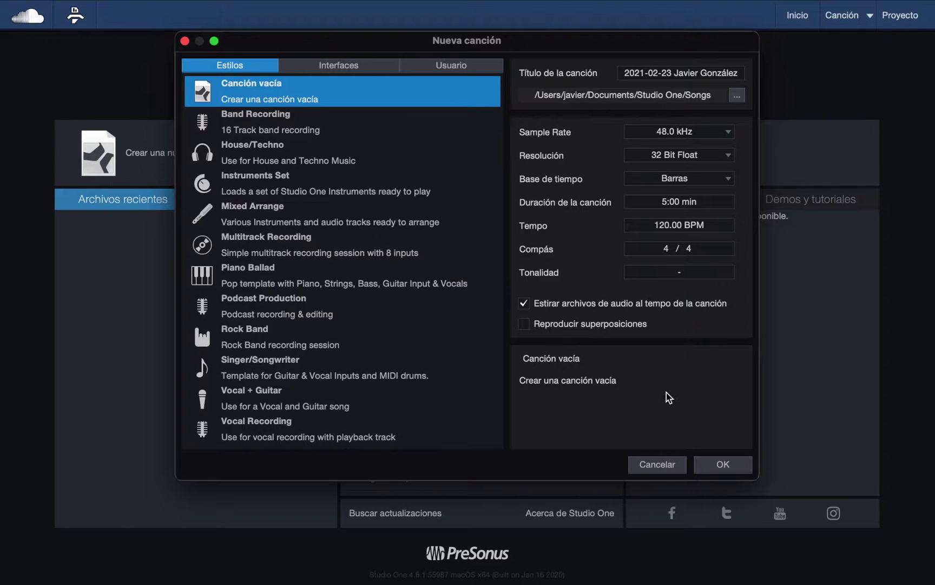
left_click(662, 464)
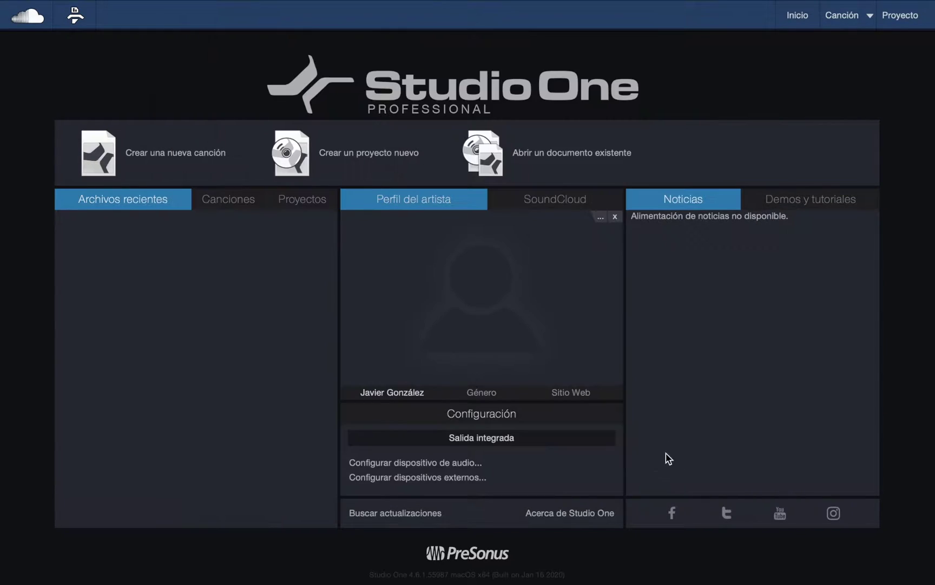
left_click(843, 22)
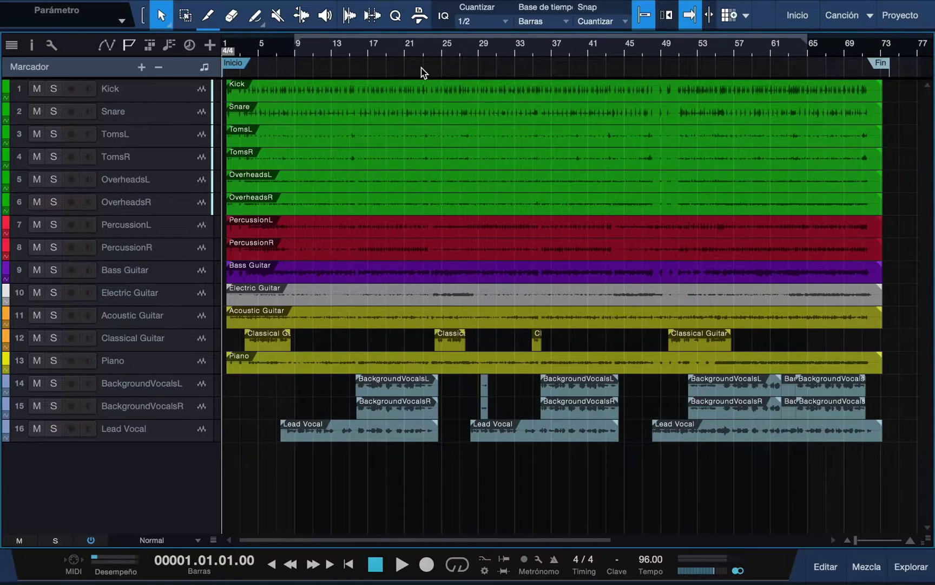
Add markers to the marker track at bar 25 and bar 49
left_click(443, 50)
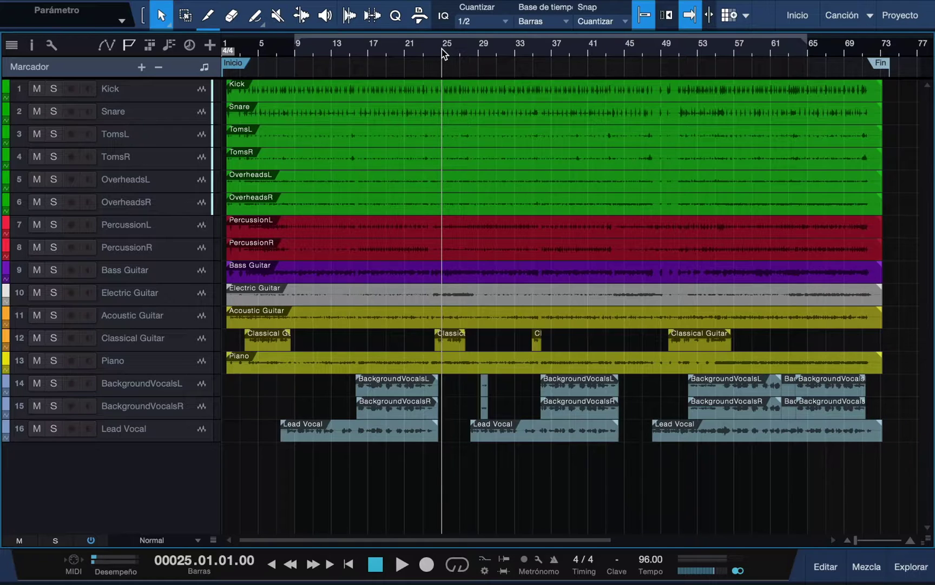
left_click(142, 67)
left_click(664, 54)
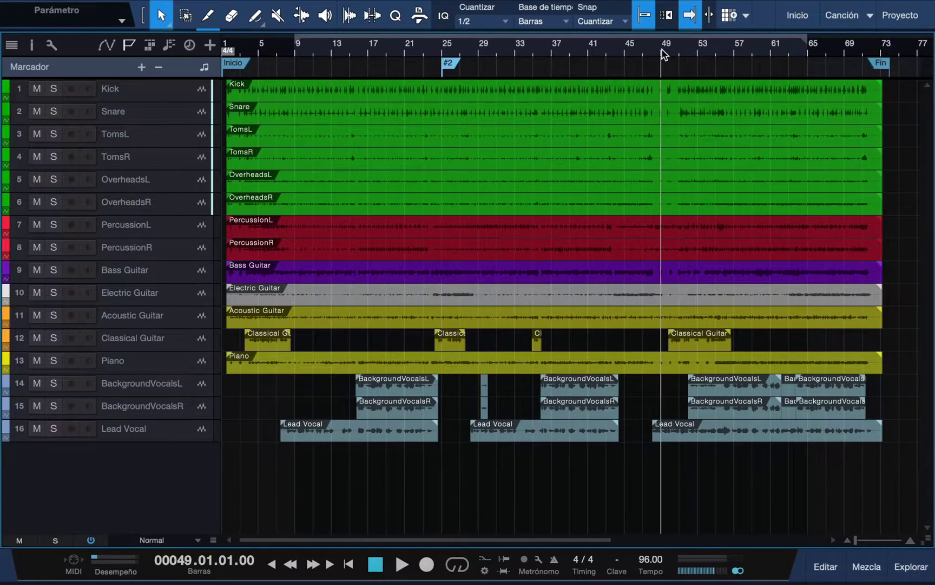
left_click(142, 67)
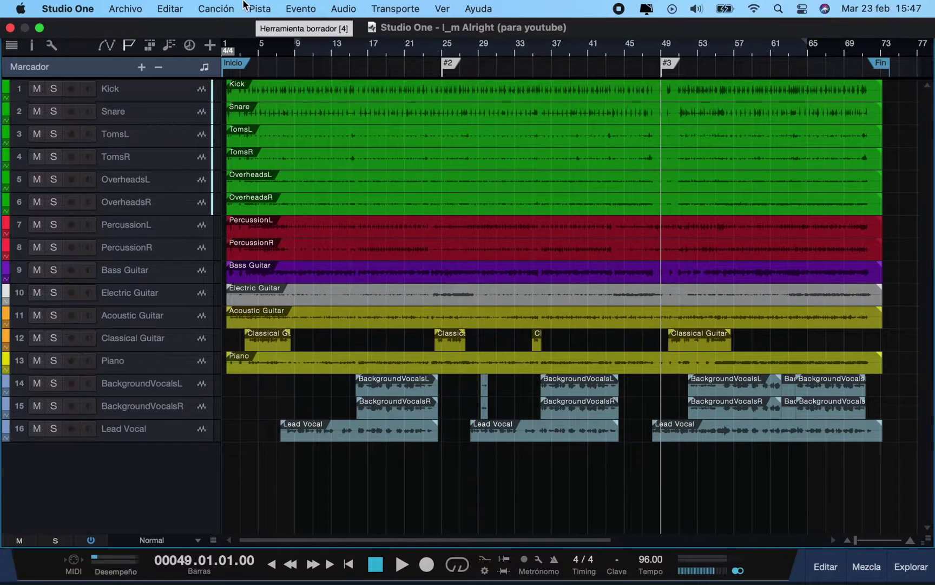
Open the mix export settings and check the destination folder and file name, keeping both as they are
left_click(228, 9)
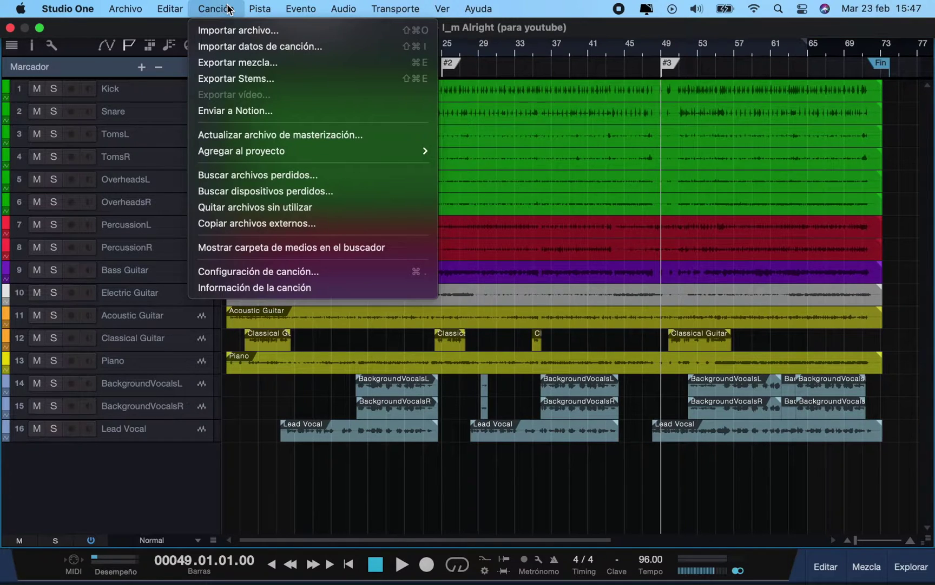
left_click(259, 63)
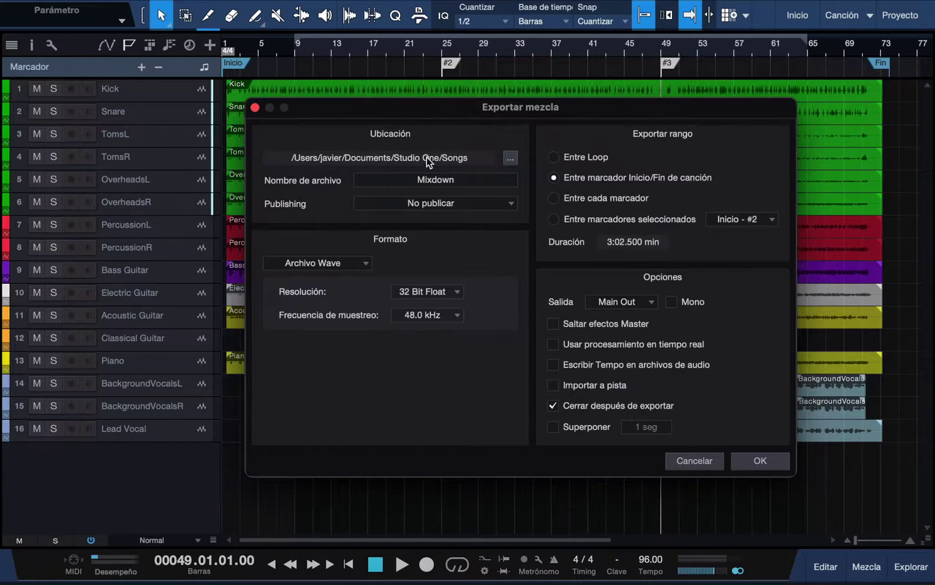
left_click(510, 158)
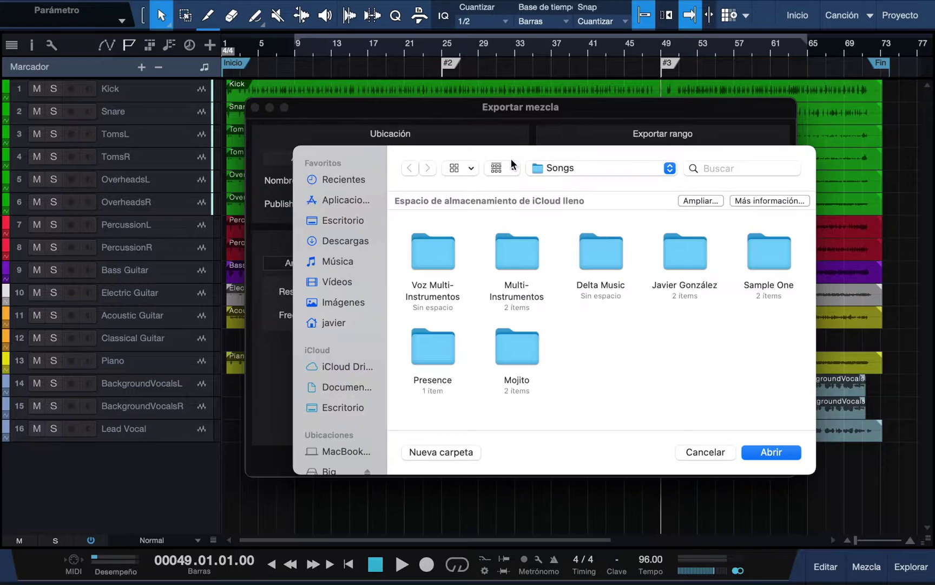
left_click(706, 452)
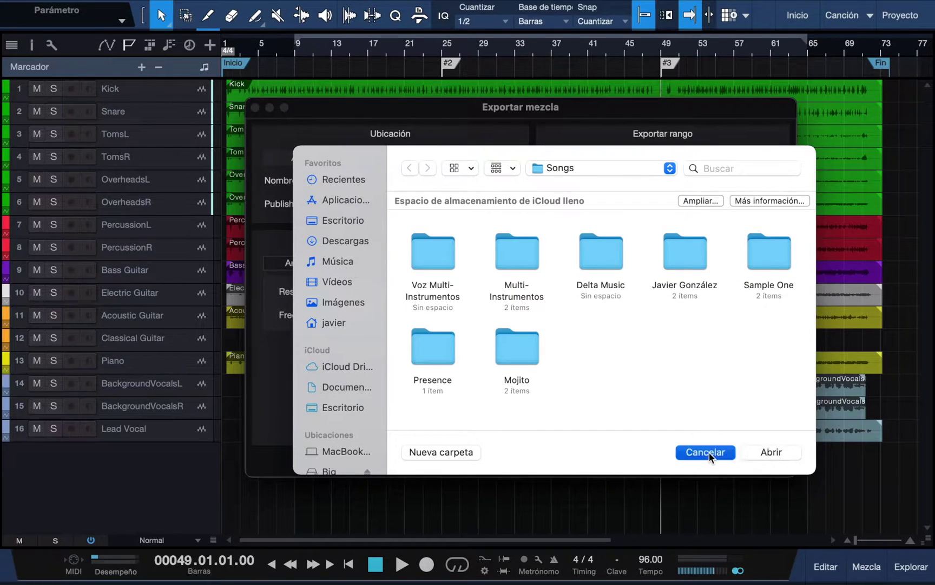
left_click(490, 183)
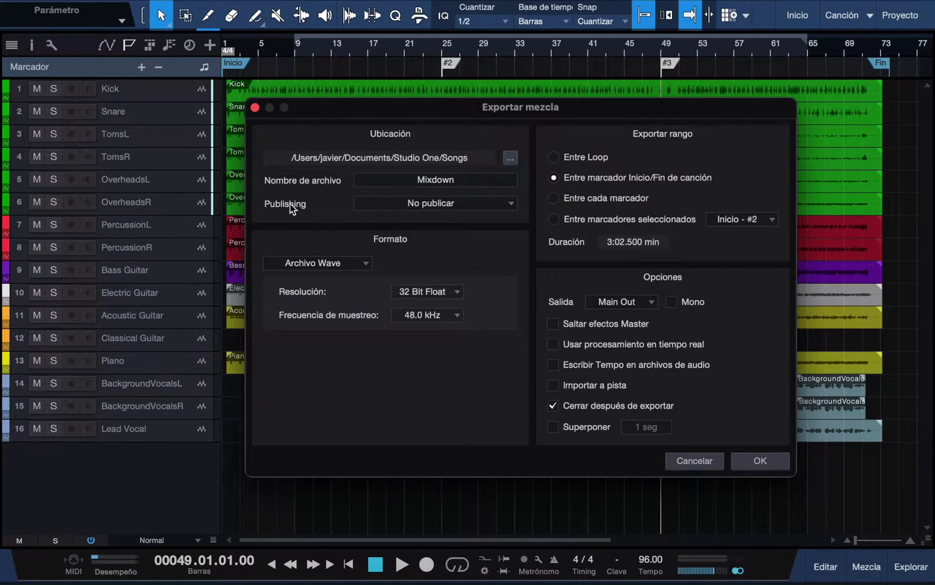
Examine the publishing choices and the available audio file formats for the mix export
left_click(513, 205)
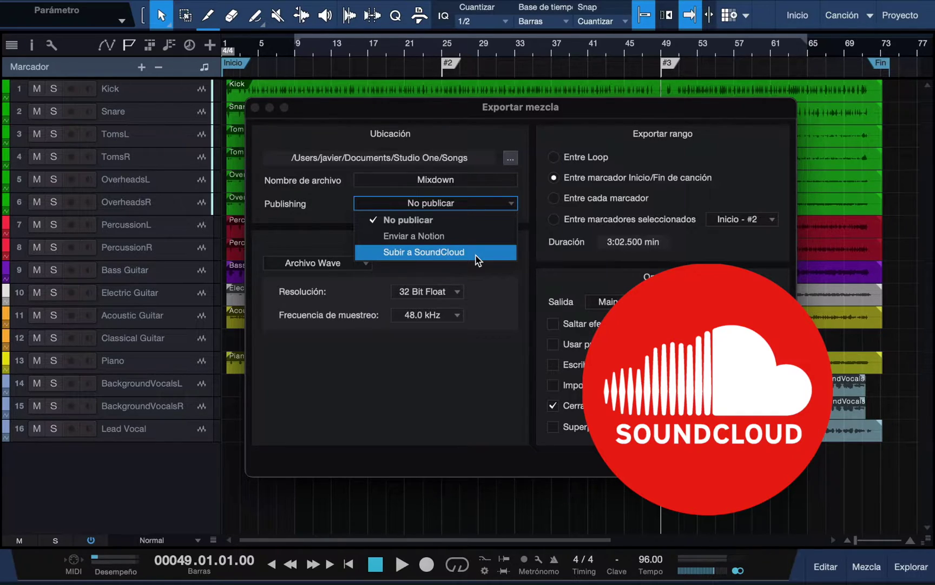
left_click(490, 271)
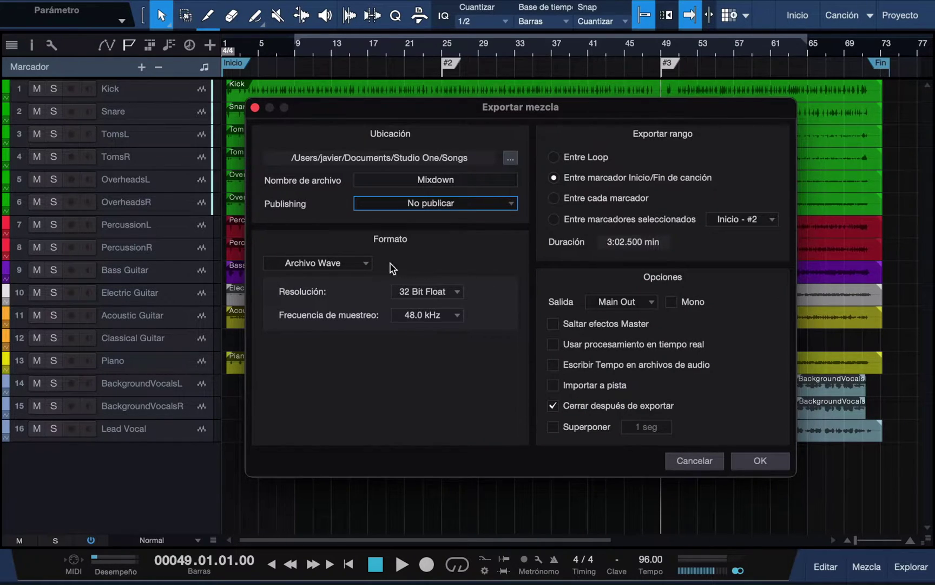
left_click(367, 263)
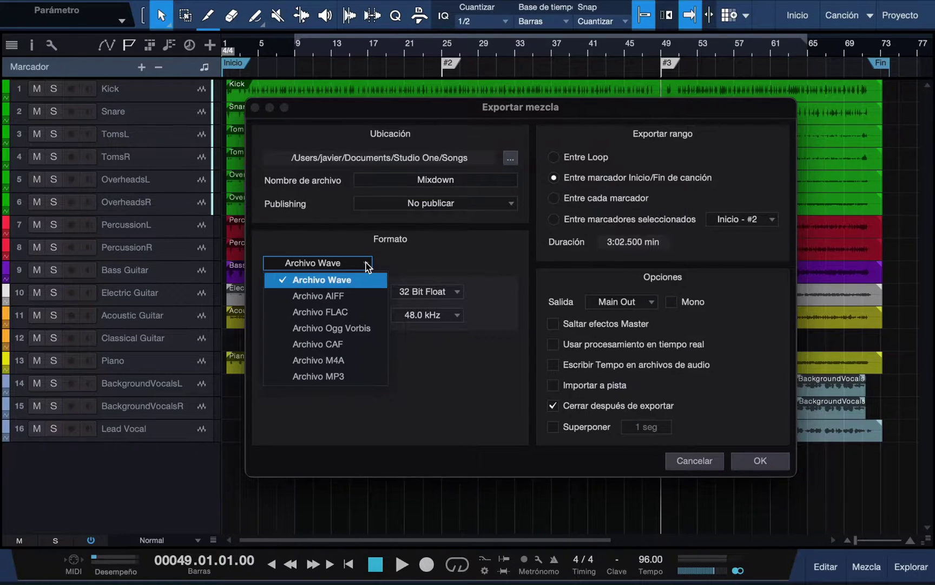